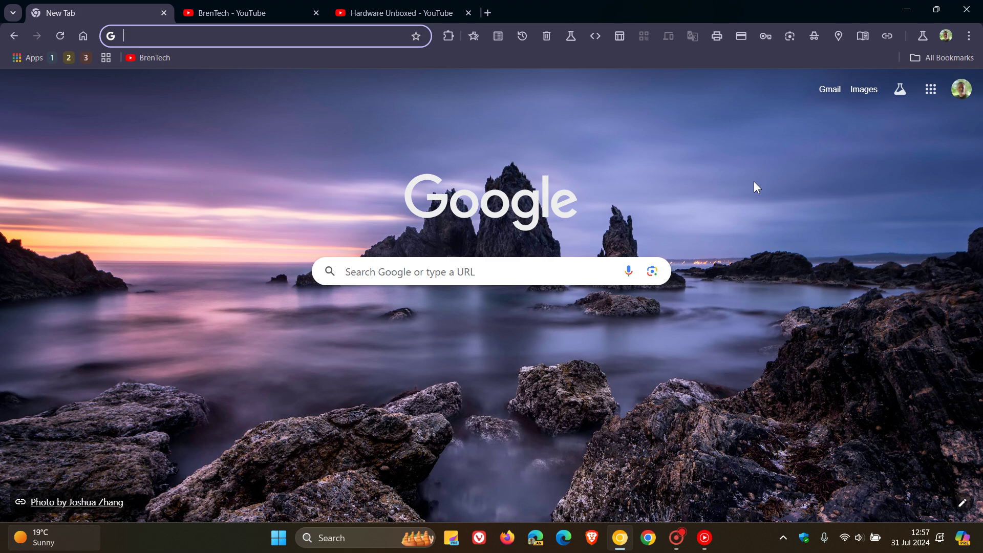
# Scroll through the BrenTech YouTube tab, then return to the new-tab page.
pyautogui.click(260, 16)
pyautogui.scroll(-2, 794, 279)
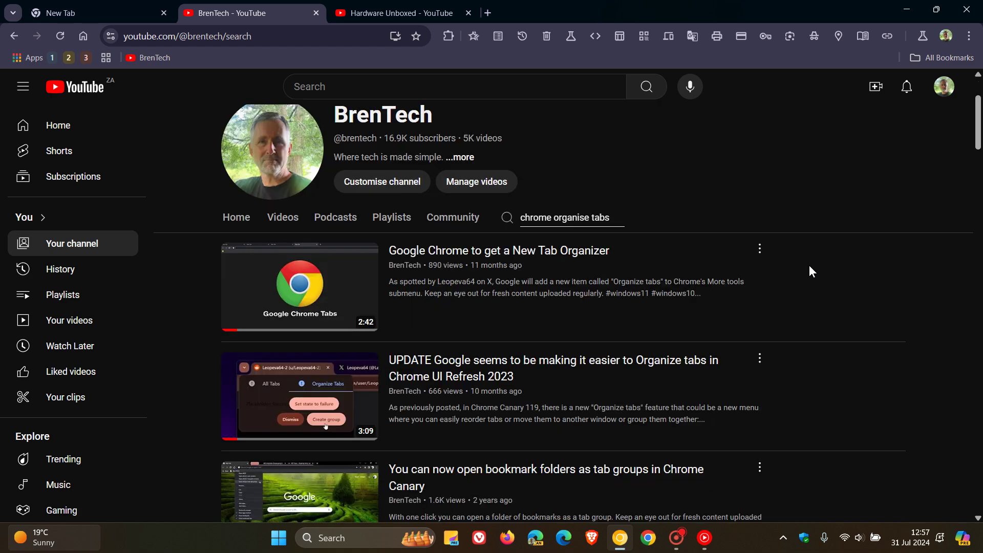
pyautogui.scroll(-2, 809, 265)
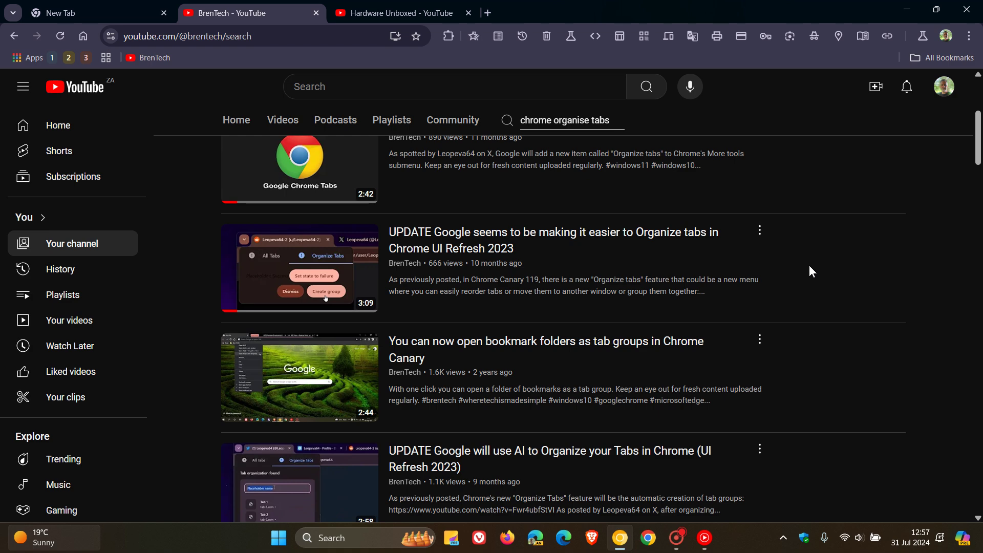
pyautogui.scroll(-1, 810, 271)
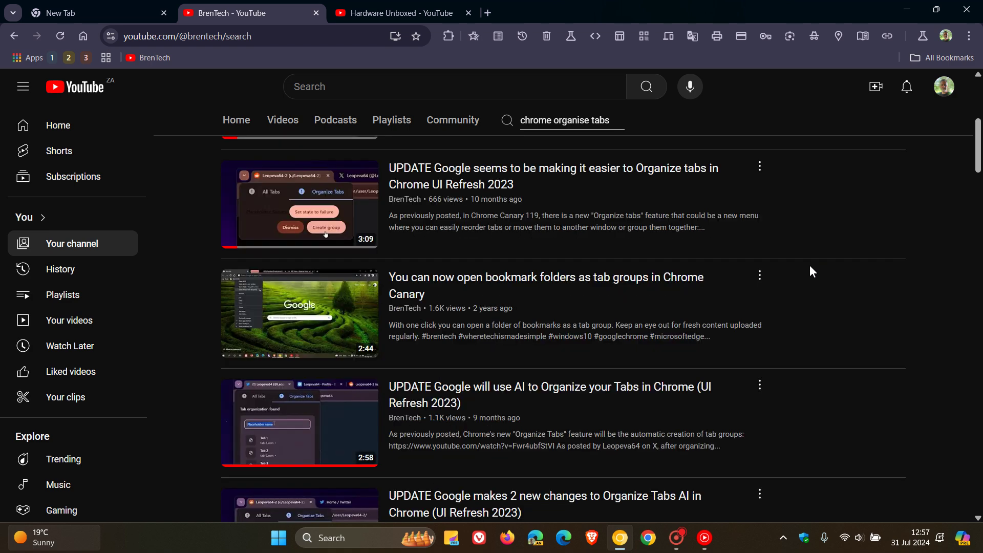
pyautogui.scroll(-2, 809, 264)
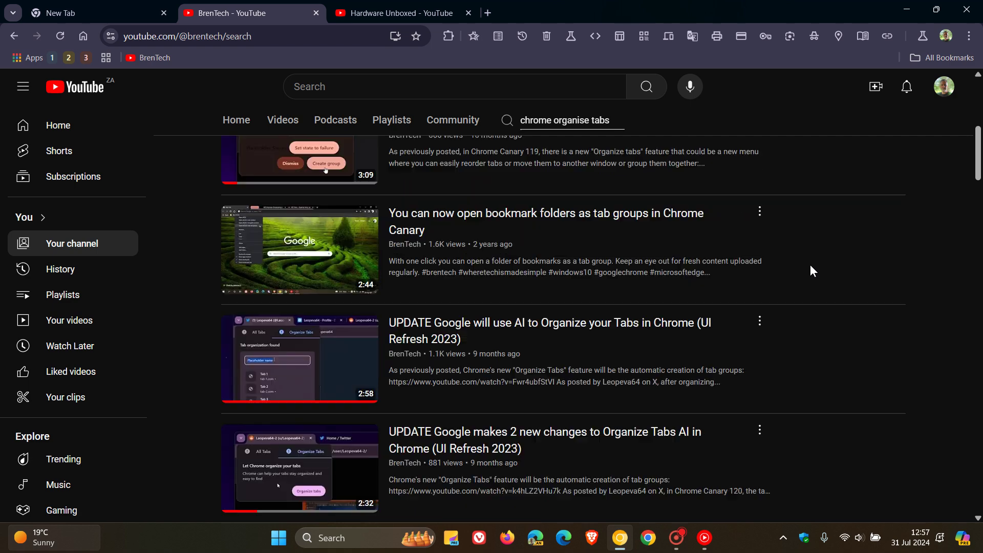
pyautogui.scroll(-1, 813, 271)
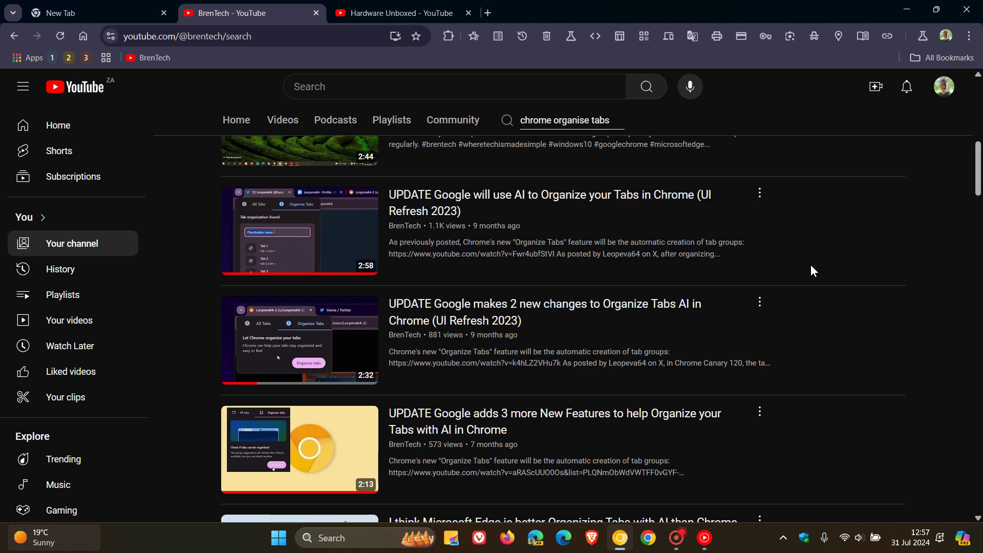
pyautogui.scroll(-1, 811, 265)
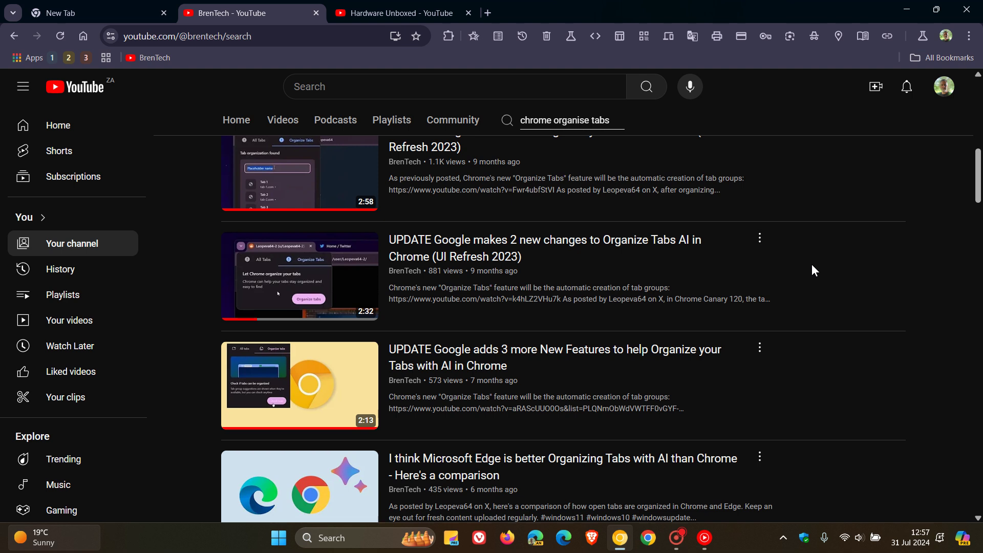
pyautogui.scroll(-2, 812, 270)
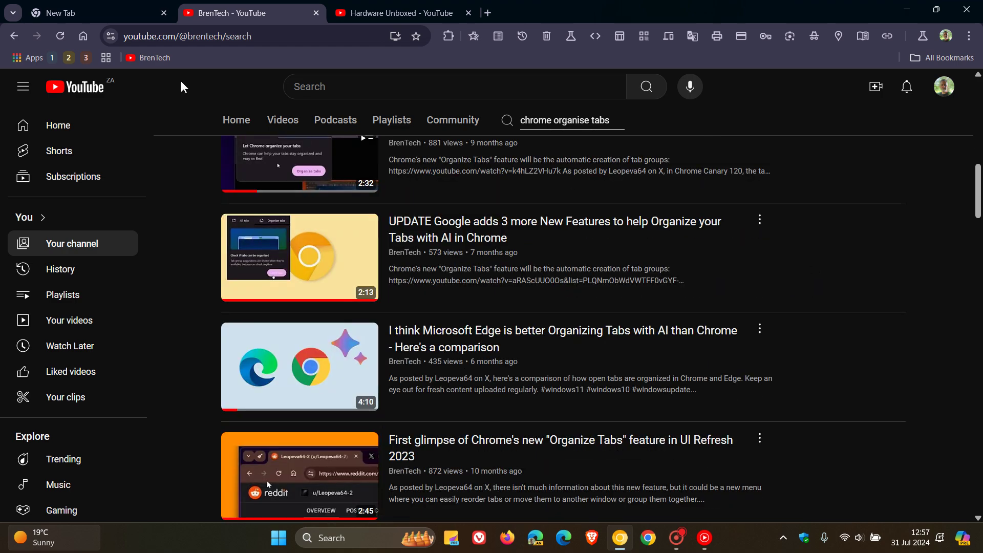
pyautogui.click(97, 10)
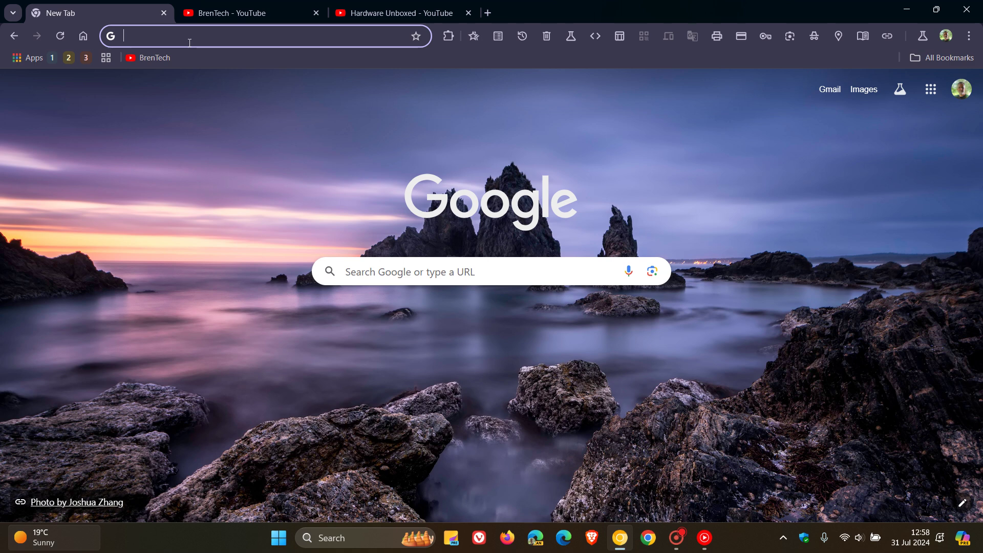
# Open chrome://flags via the 'cf' suggestion and search the flags for 'tab'.
pyautogui.write('cf')
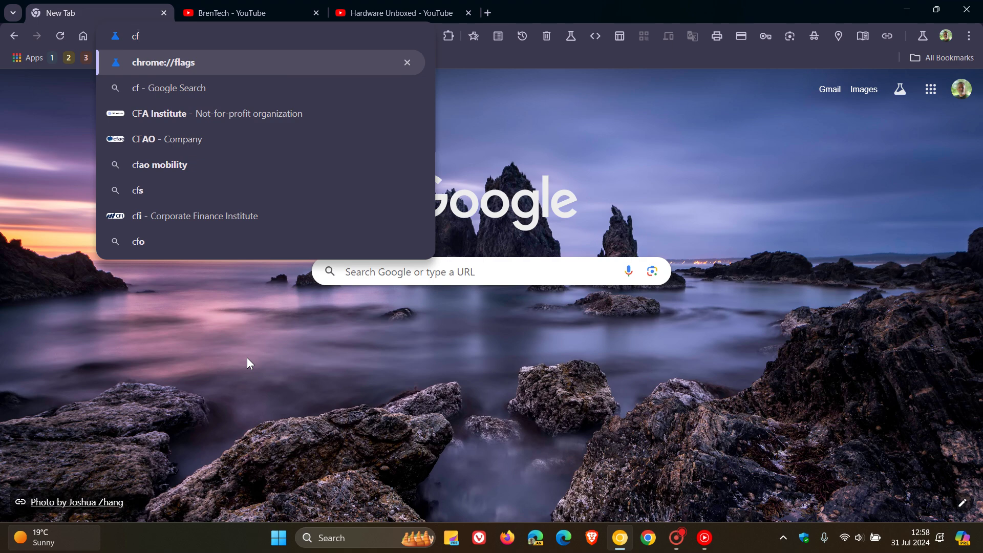
pyautogui.press('Return')
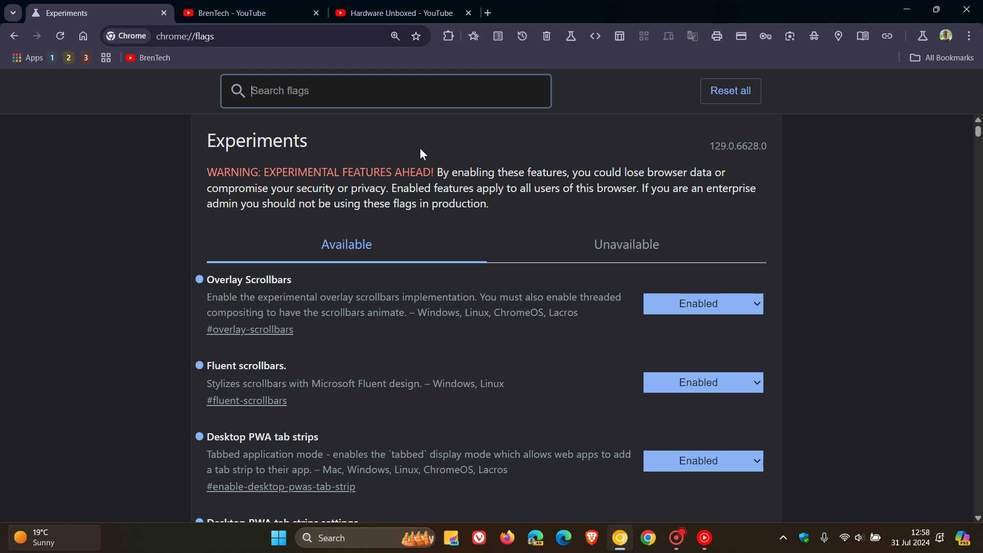
pyautogui.write('ta')
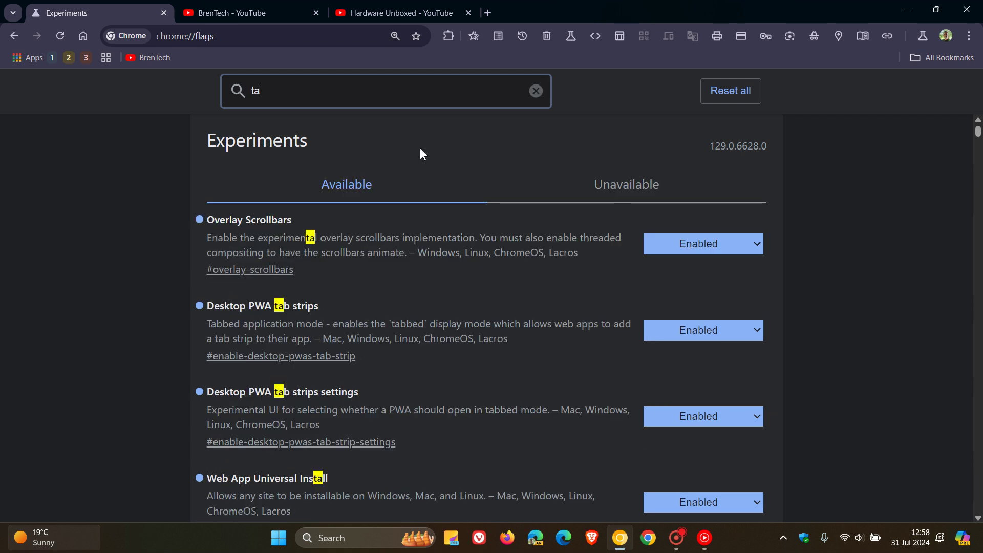
pyautogui.write('b')
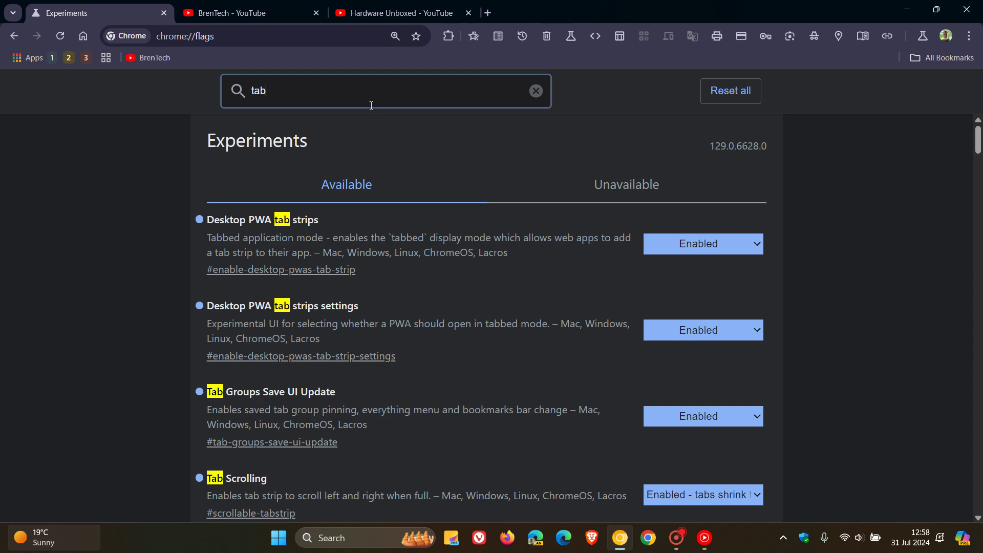
# Scroll down to the Tab Organization and Multi Tab Organization flags, both Enabled.
pyautogui.scroll(-2, 847, 206)
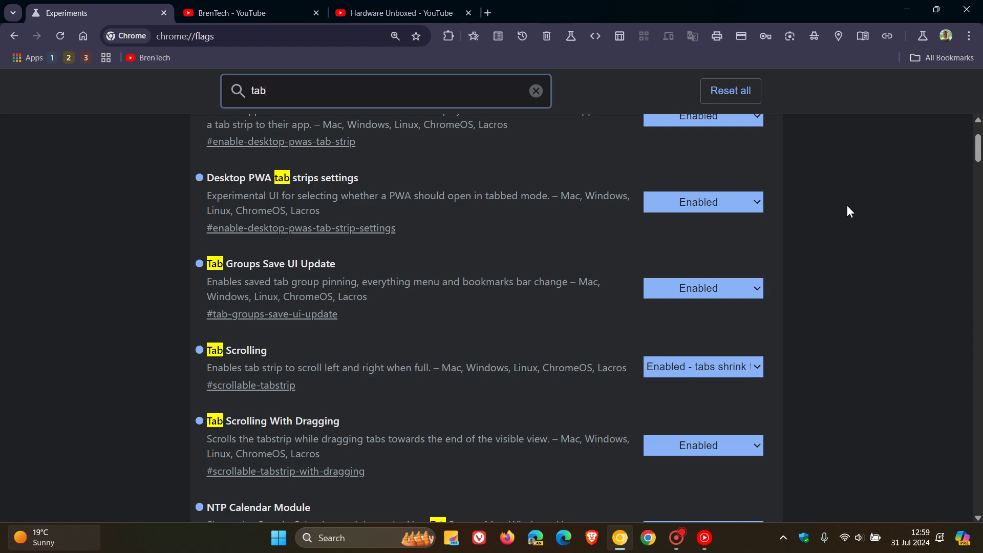
pyautogui.scroll(-1, 836, 210)
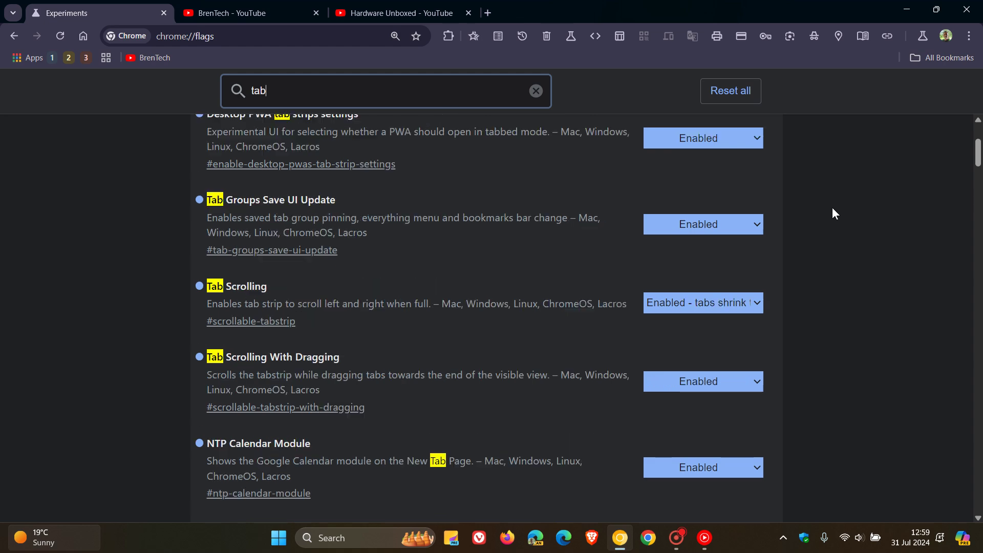
pyautogui.scroll(-1, 832, 210)
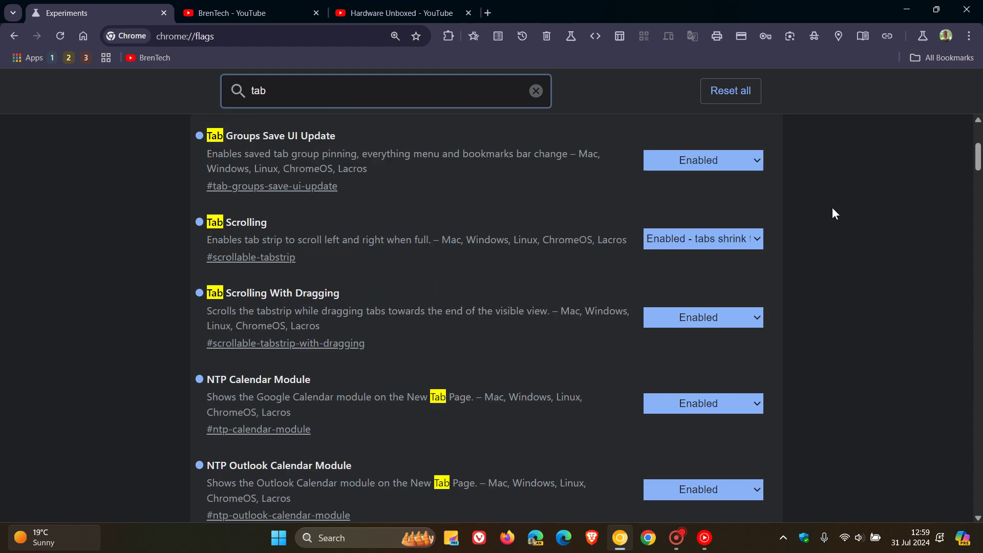
pyautogui.scroll(-4, 831, 207)
pyautogui.scroll(-2, 832, 206)
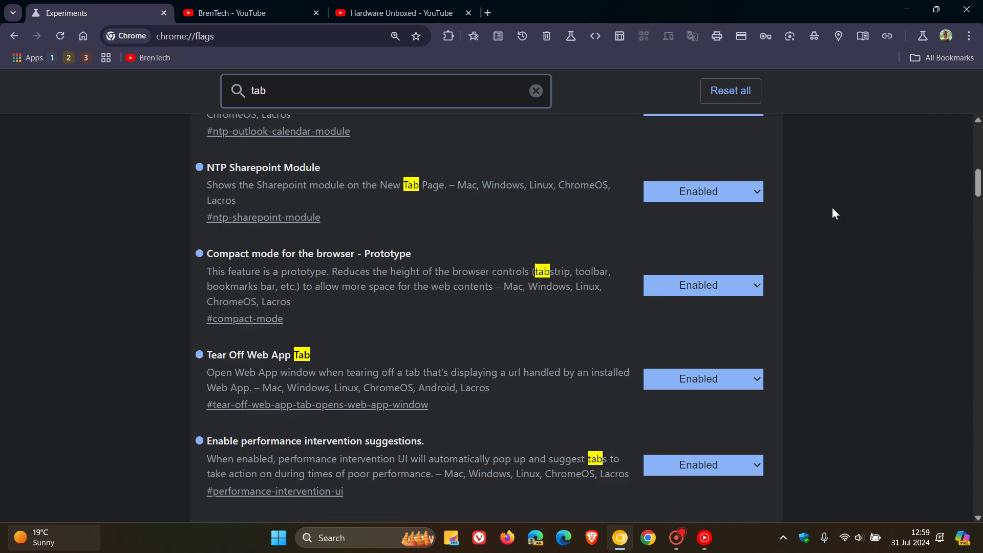
pyautogui.scroll(-5, 832, 208)
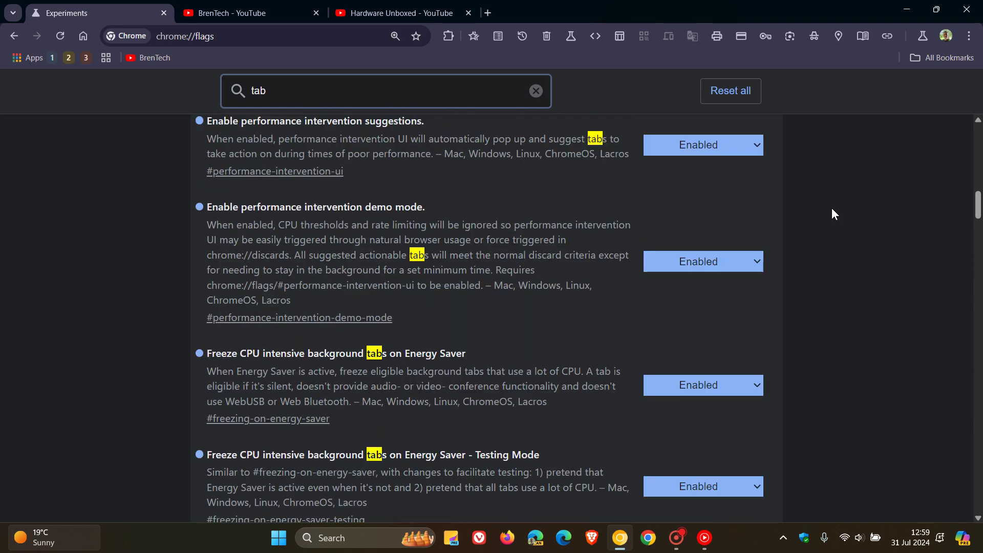
pyautogui.scroll(-6, 831, 208)
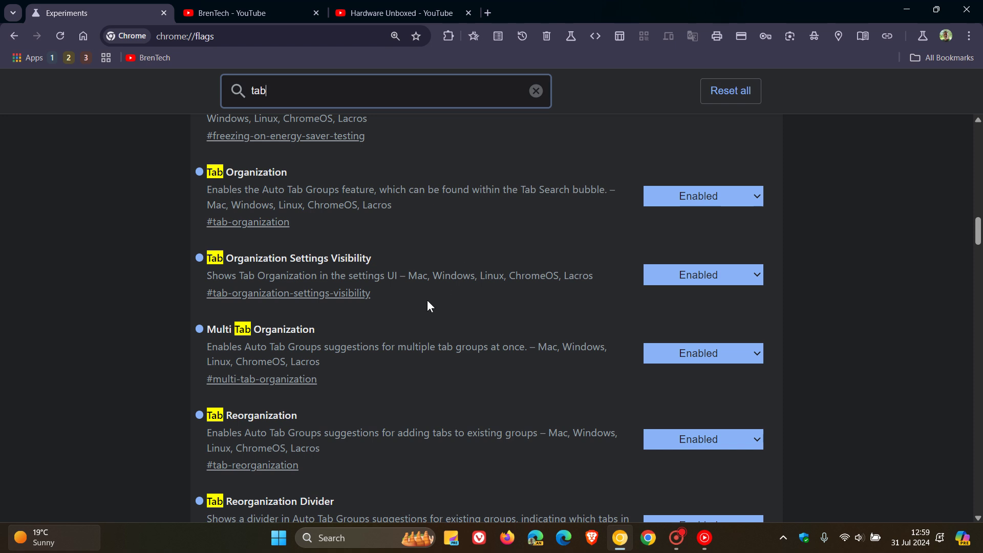
# Scroll the filtered flags to review Tab Reorganization and Tab Reorganization Divider, both Enabled.
pyautogui.scroll(-2, 498, 282)
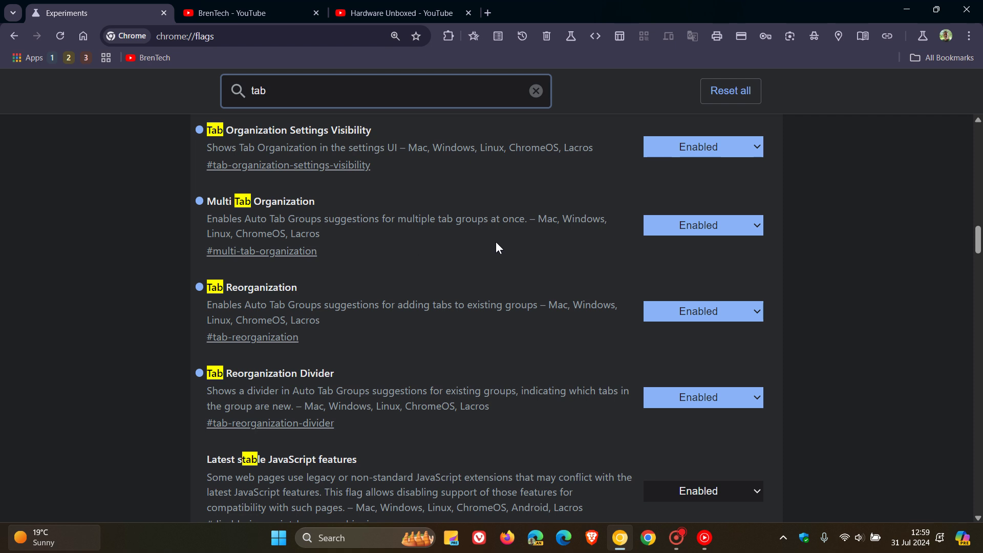
pyautogui.scroll(-1, 497, 248)
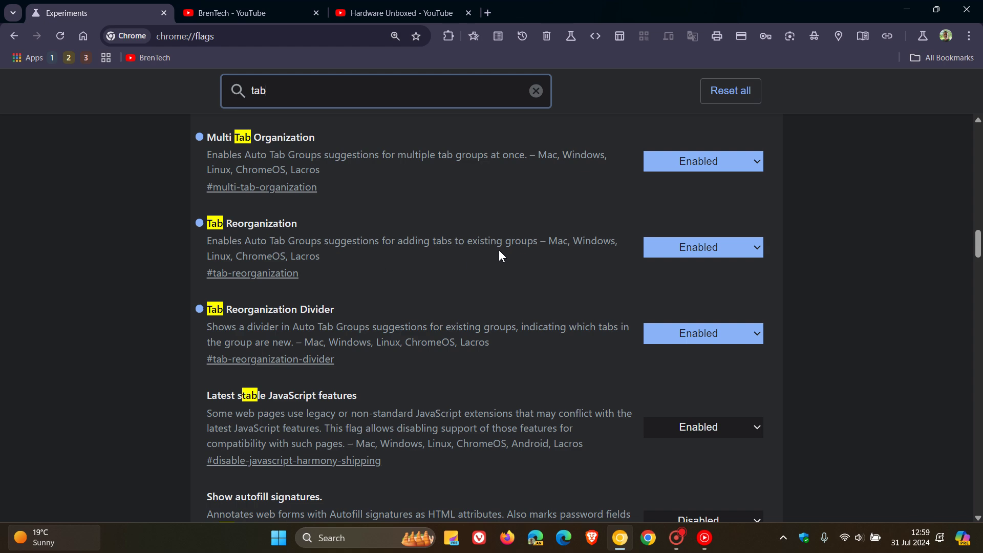
pyautogui.scroll(-1, 500, 255)
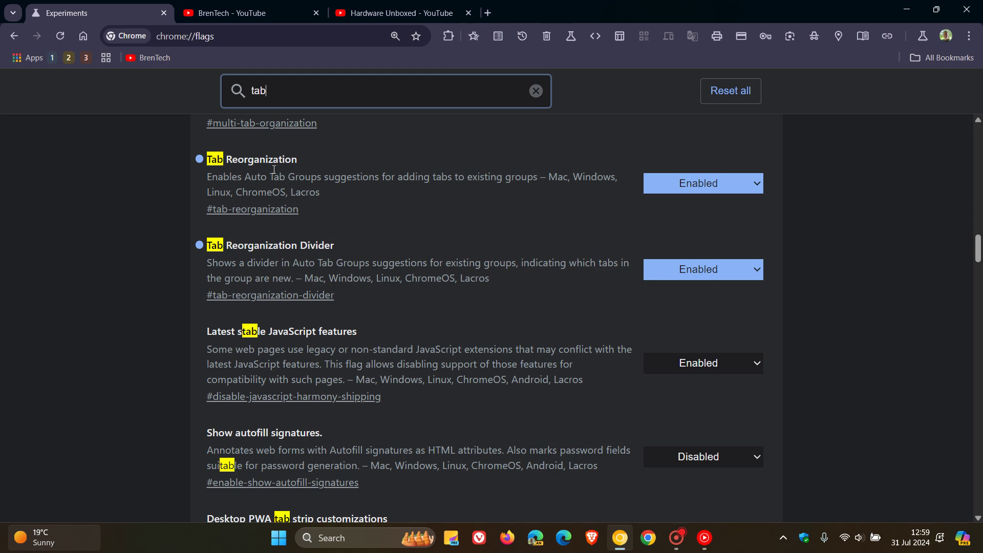
# Go to the new tab page and request AI tab group suggestions from the Organize tabs panel.
pyautogui.click(83, 37)
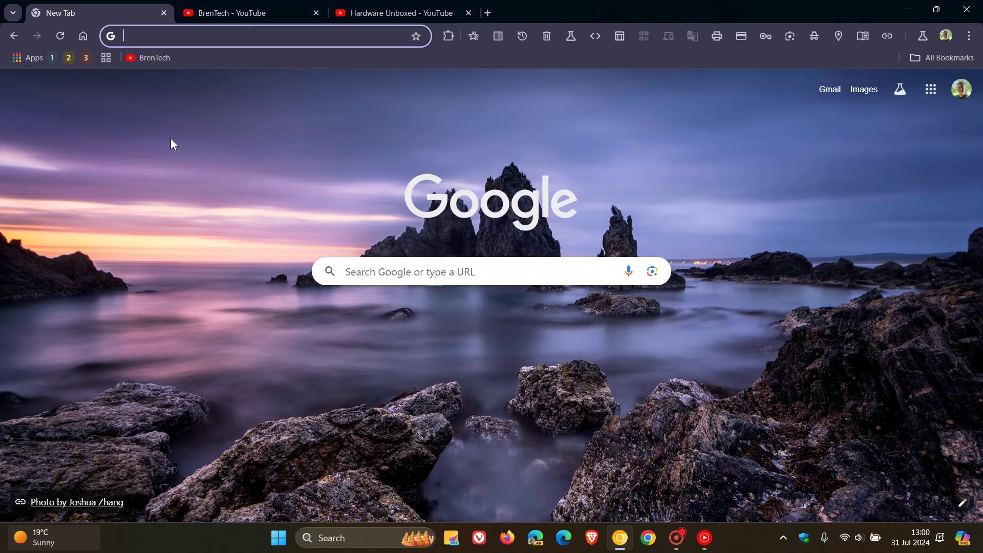
pyautogui.click(13, 11)
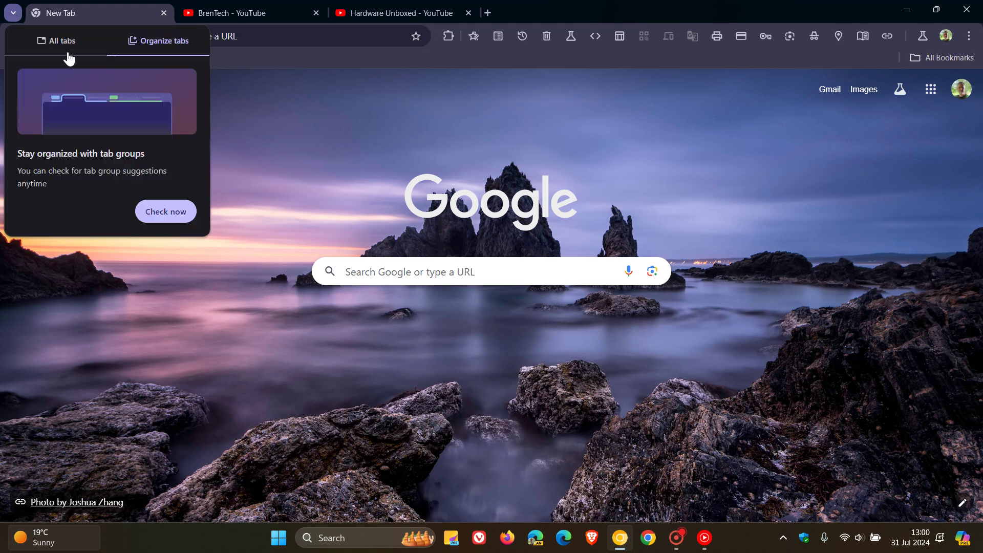
pyautogui.click(58, 42)
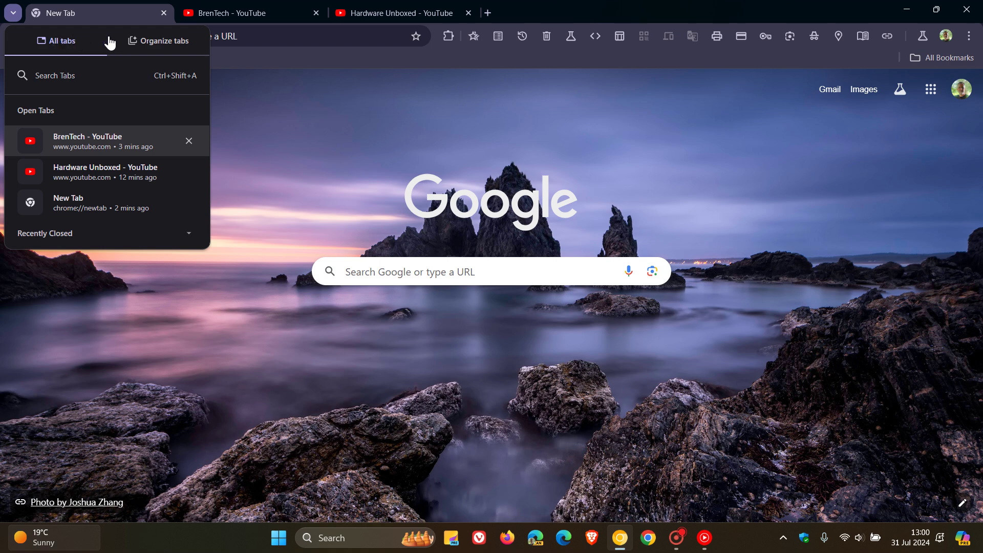
pyautogui.click(160, 42)
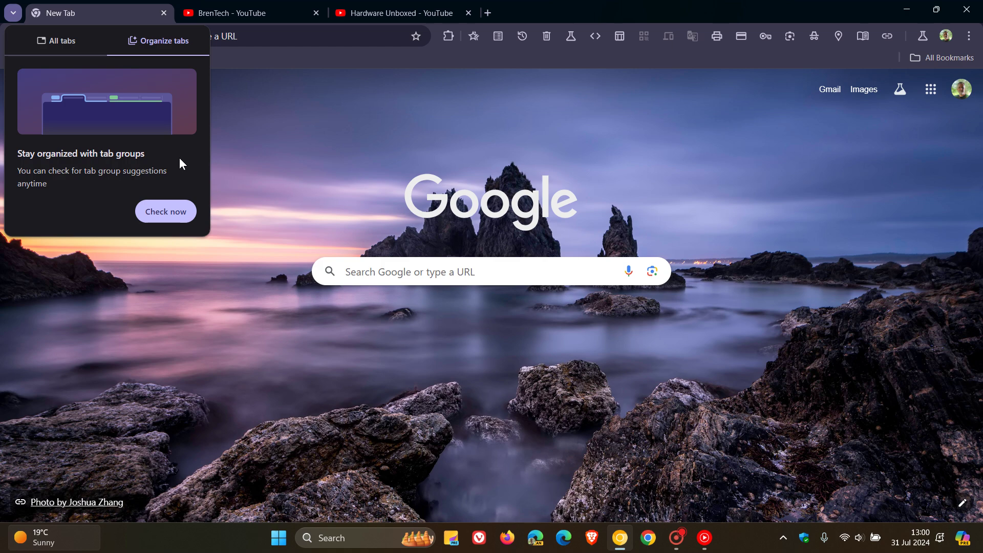
pyautogui.click(174, 212)
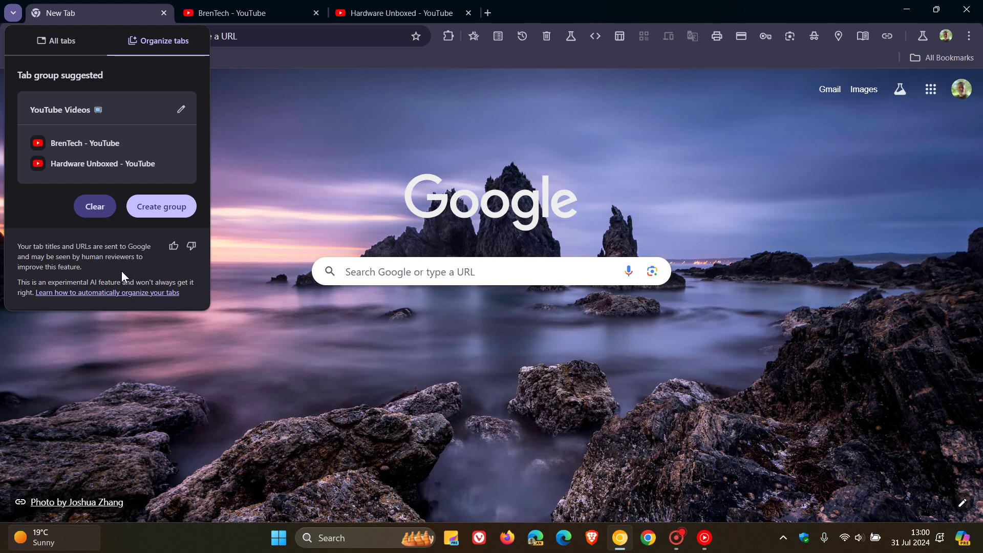
# Create the suggested YouTube Videos group and collapse and expand it twice.
pyautogui.click(173, 208)
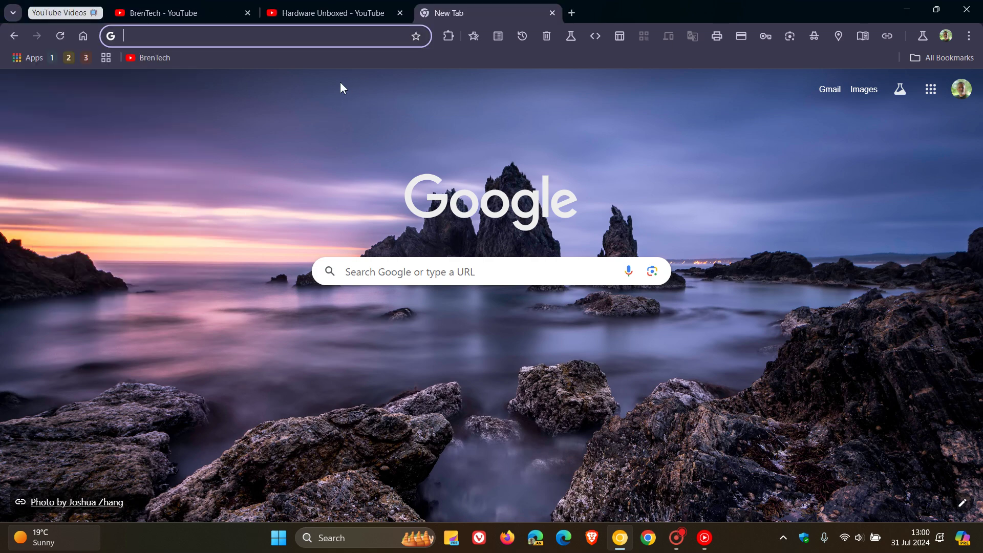
pyautogui.click(65, 14)
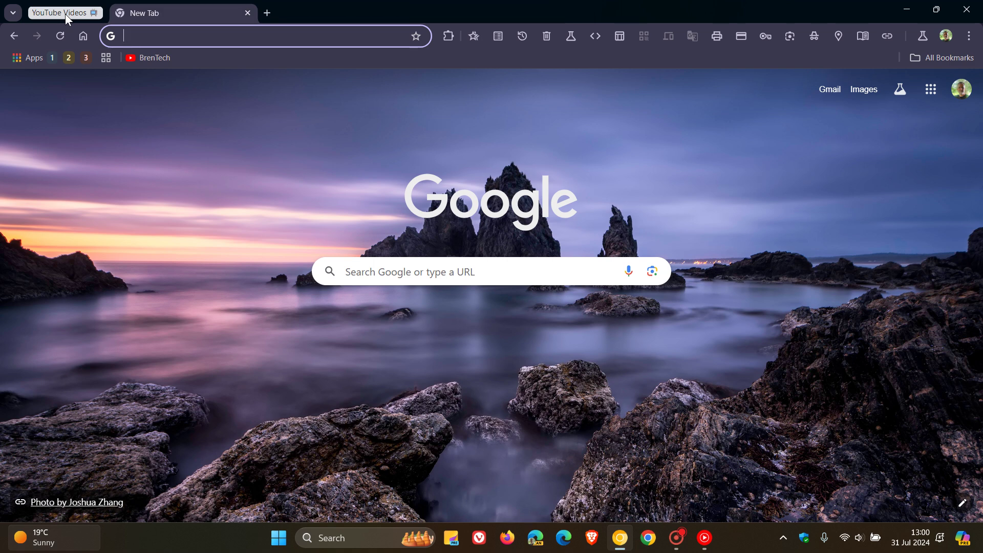
pyautogui.click(65, 14)
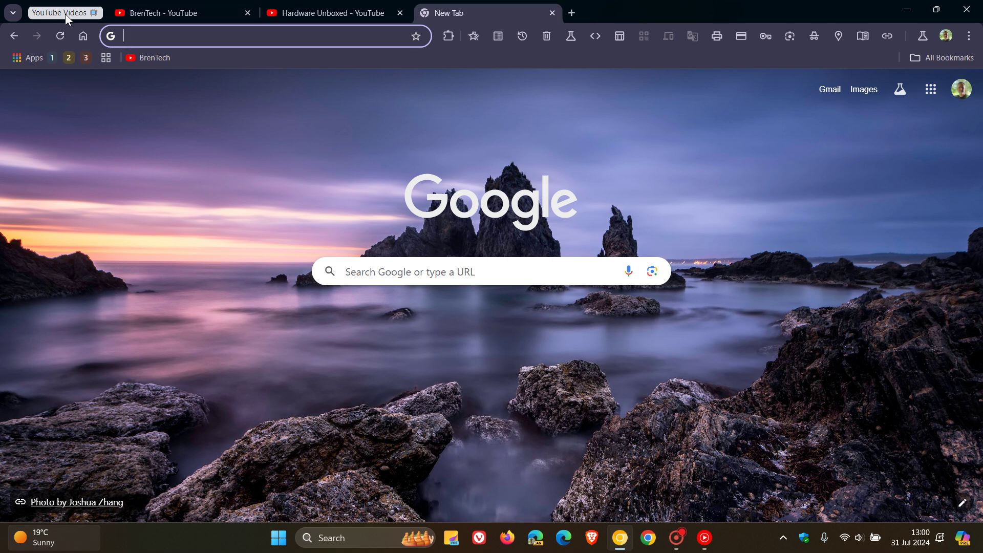
pyautogui.click(66, 14)
pyautogui.click(66, 14)
# Ungroup the two YouTube tabs and move New Tab back to the first position.
pyautogui.rightClick(66, 14)
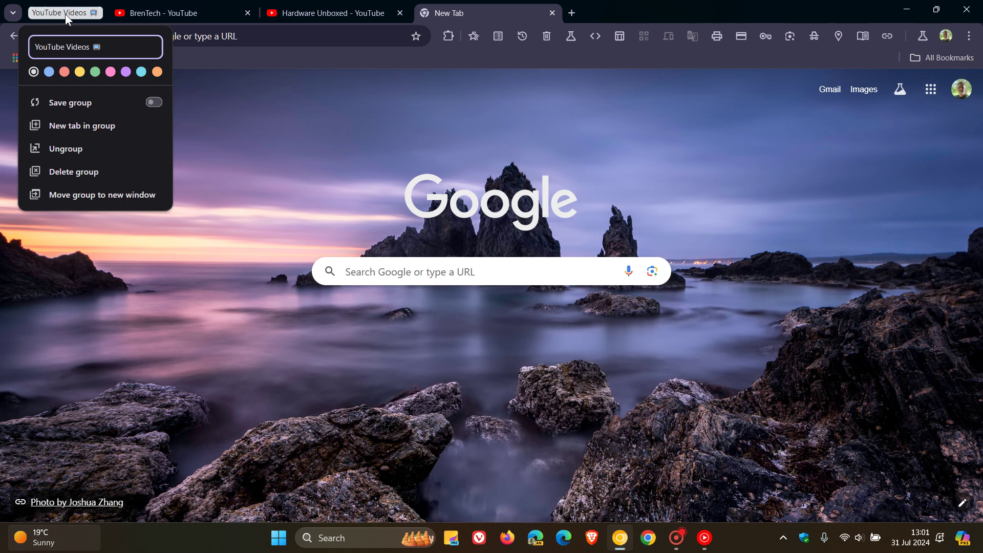
pyautogui.click(136, 149)
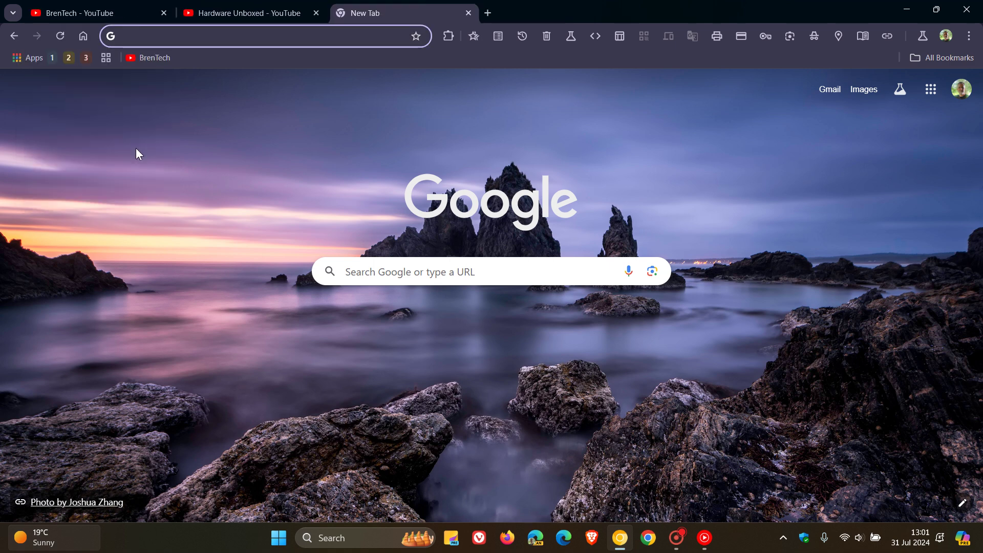
pyautogui.moveTo(444, 13); pyautogui.dragTo(136, 20)
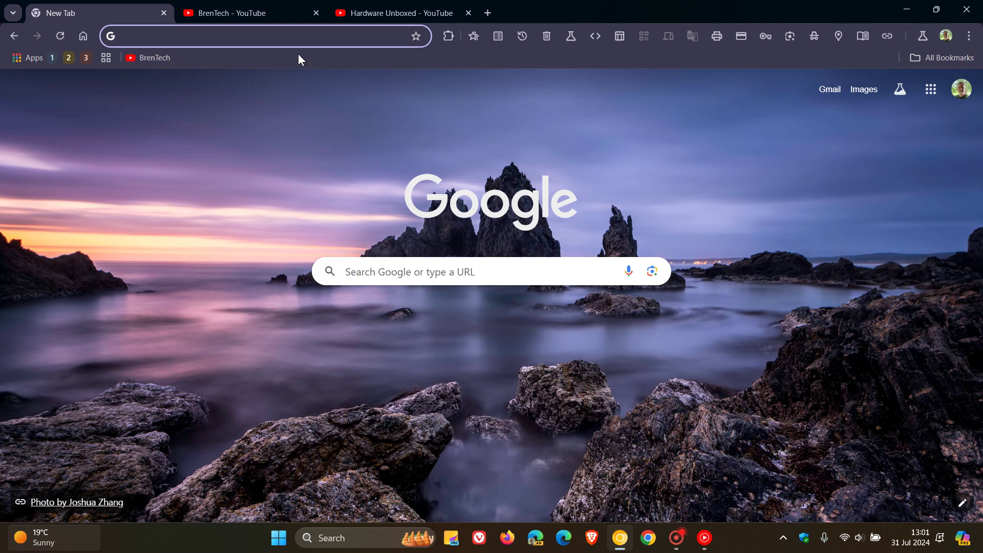
# Use Organize similar tabs on the BrenTech tab and accept the suggested YouTube Videos group.
pyautogui.rightClick(279, 14)
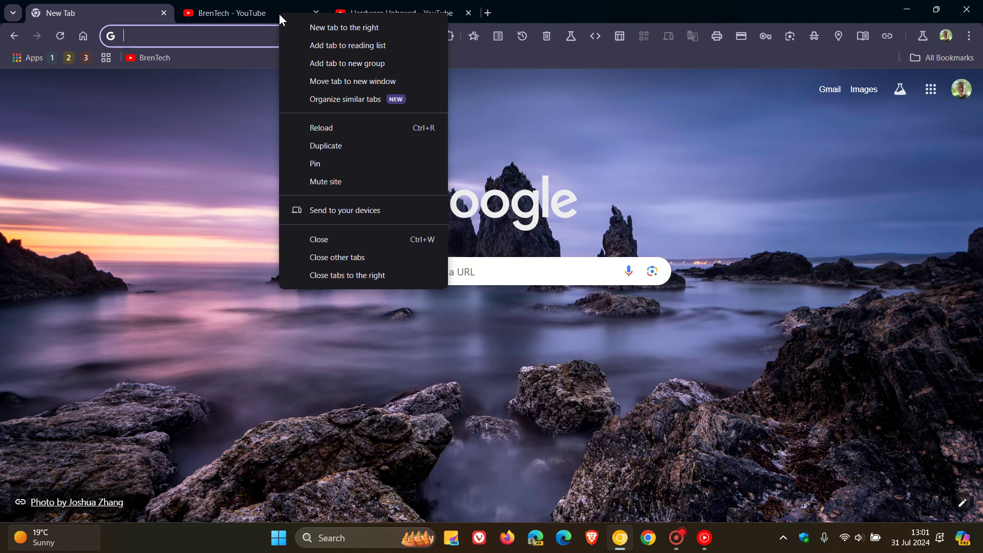
pyautogui.click(343, 100)
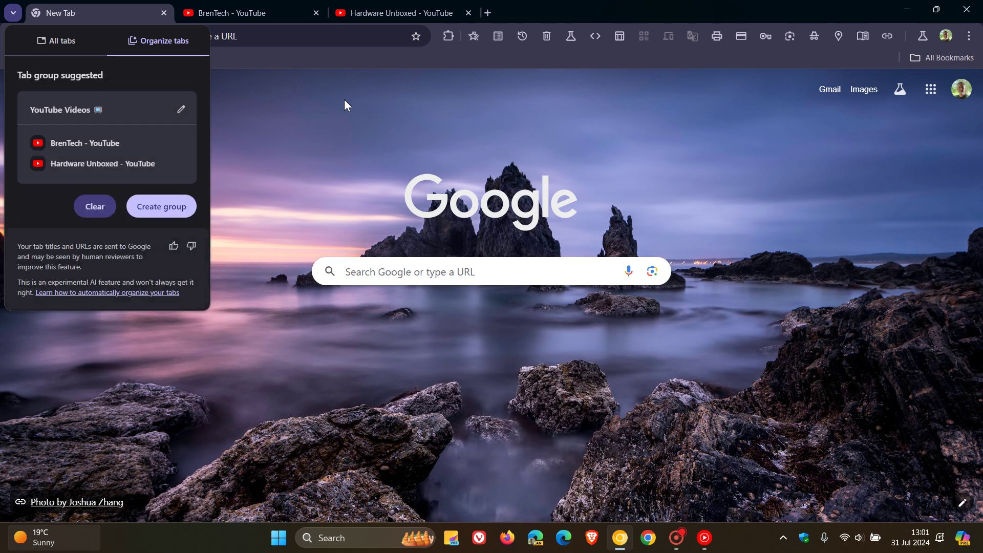
pyautogui.click(167, 208)
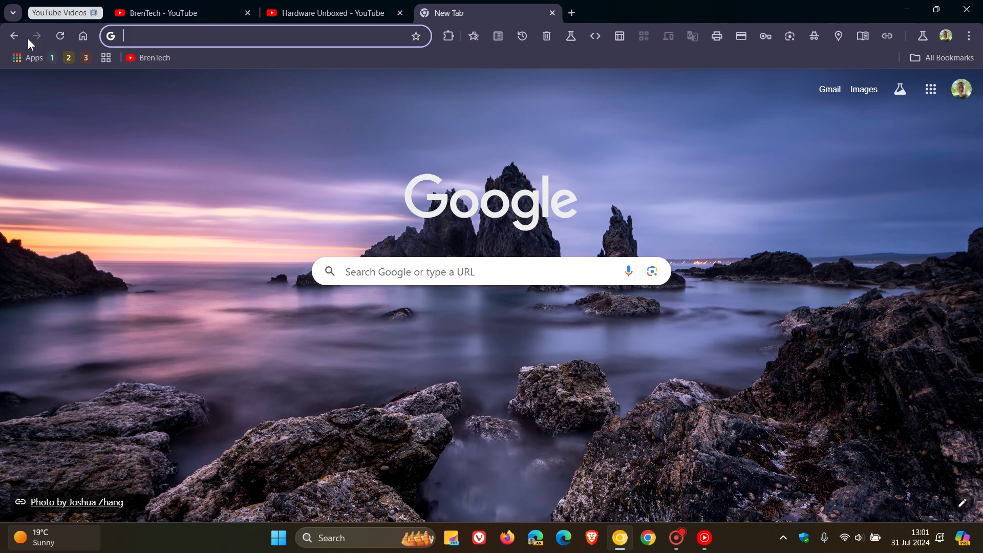
pyautogui.click(11, 14)
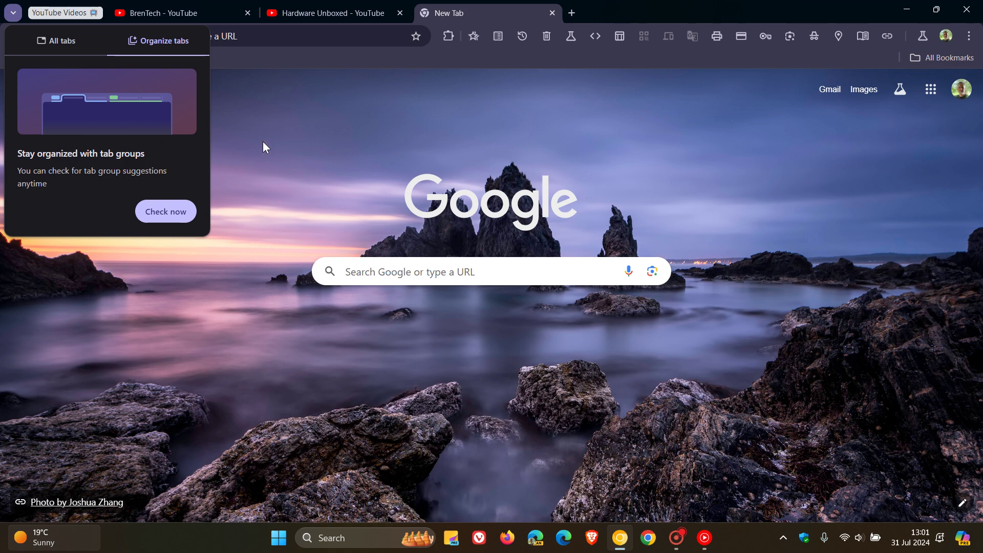
pyautogui.click(388, 147)
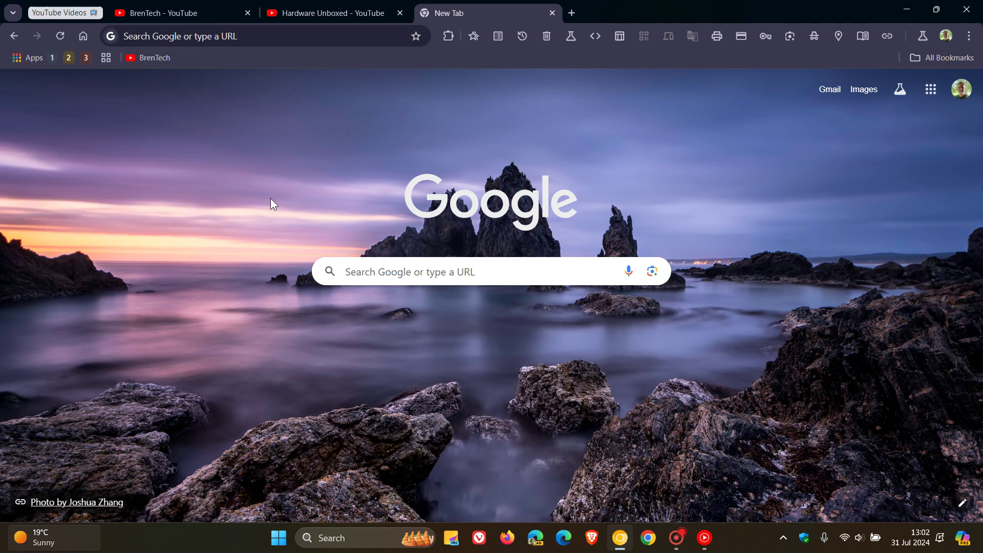